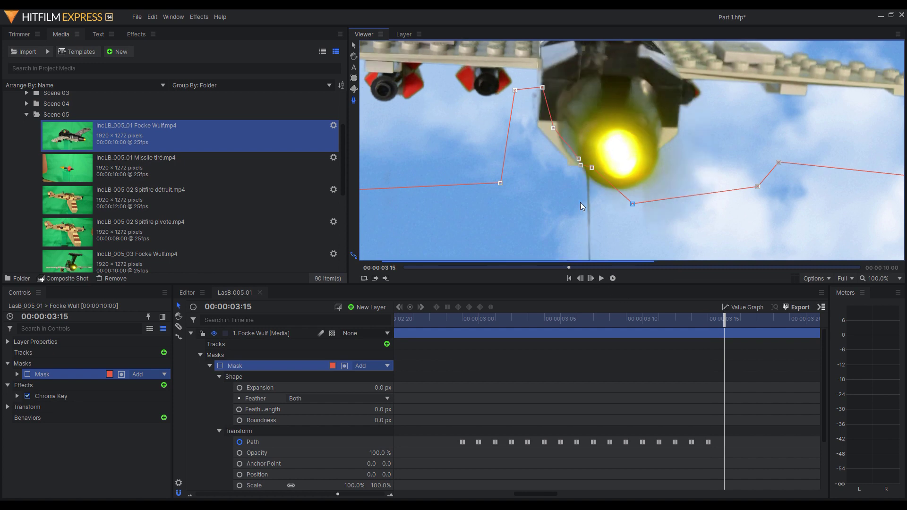
Reshape the Focke Wulf mask path at 00:00:03:15 to follow the plane's lower fuselage and engine and exclude the support rod
scroll(727, 237, "down", 1)
left_click_drag(671, 154, 694, 203)
left_click_drag(691, 120, 676, 119)
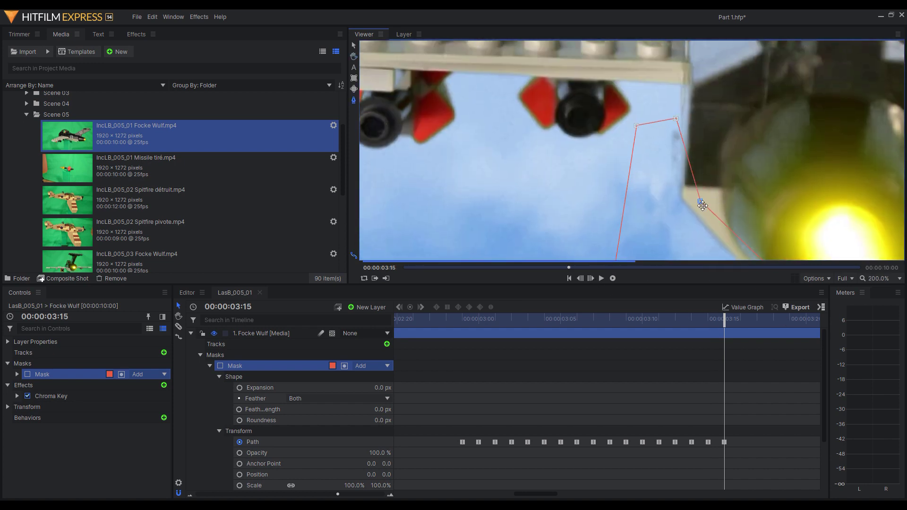
left_click_drag(736, 245, 733, 149)
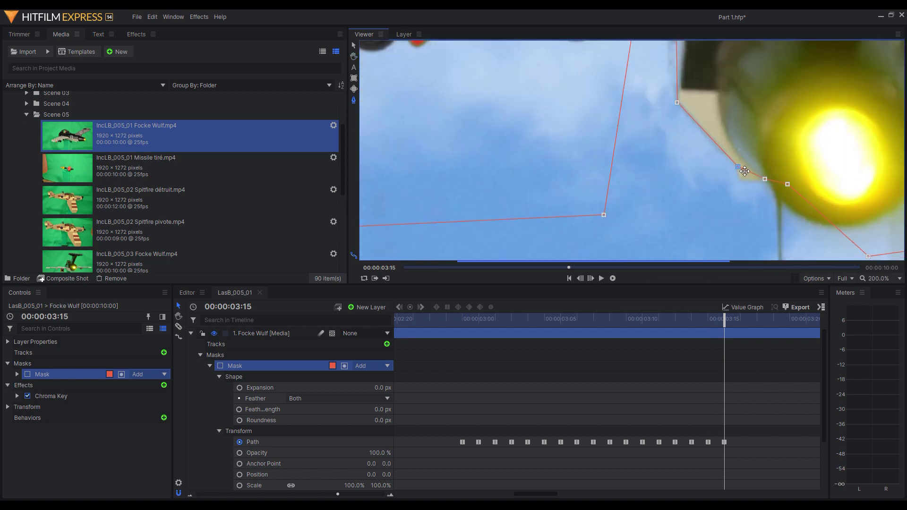
left_click_drag(770, 193, 765, 189)
key("h")
left_click_drag(831, 210, 748, 162)
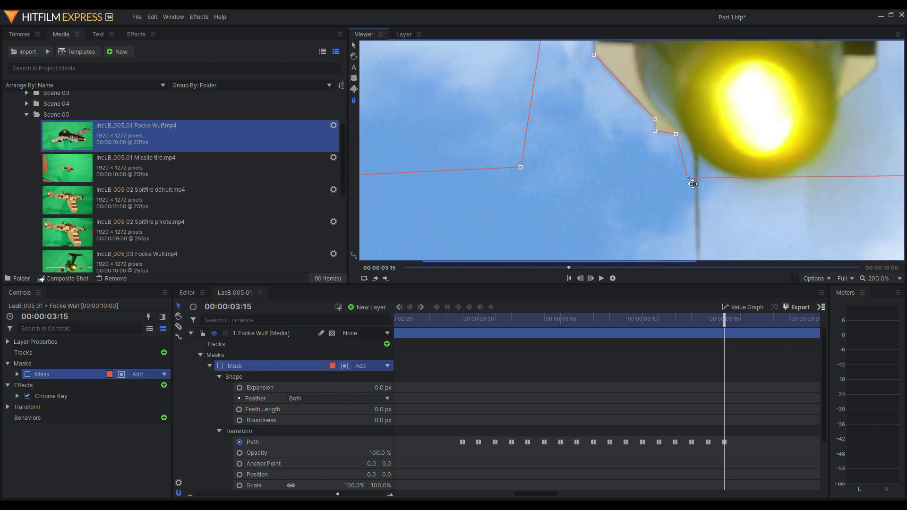
scroll(734, 191, "down", 2)
scroll(700, 181, "up", 3)
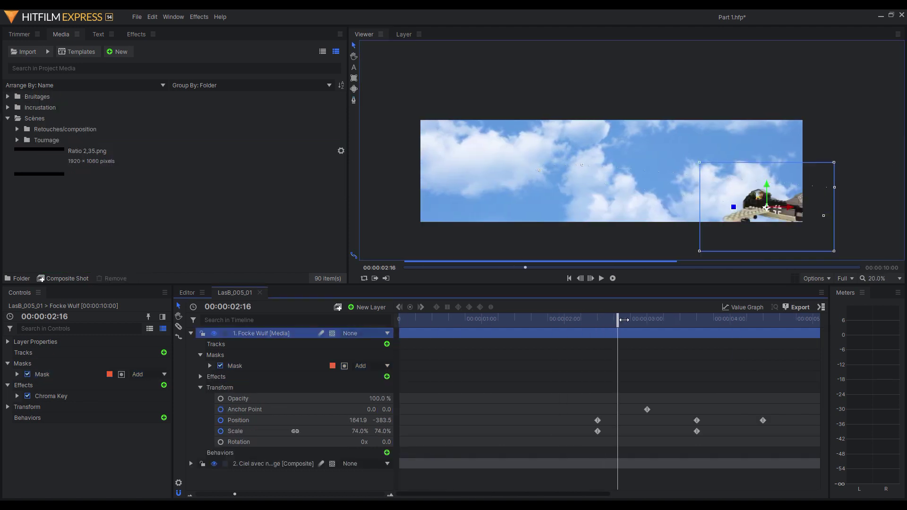
Add the Scene 05 clip IncLB_005_01 Missile tiré.mp4 as a layer at 00:00:05:14 and move it over the plane
left_click_drag(623, 320, 787, 320)
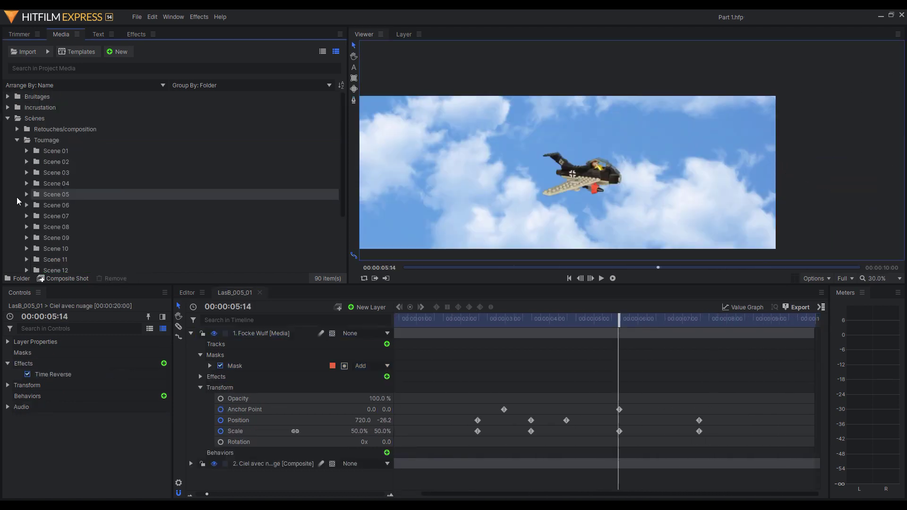
left_click(26, 188)
left_click_drag(126, 252, 618, 339)
left_click_drag(508, 190, 632, 195)
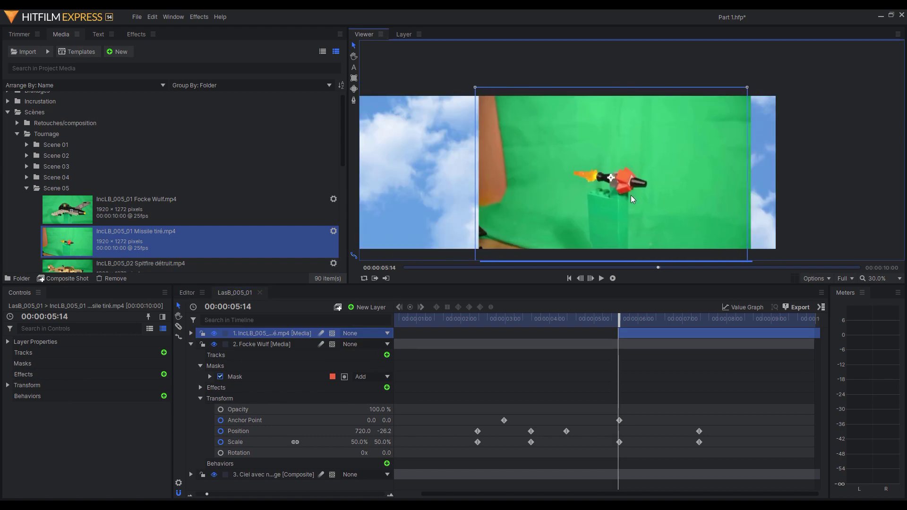
scroll(632, 194, "up", 2)
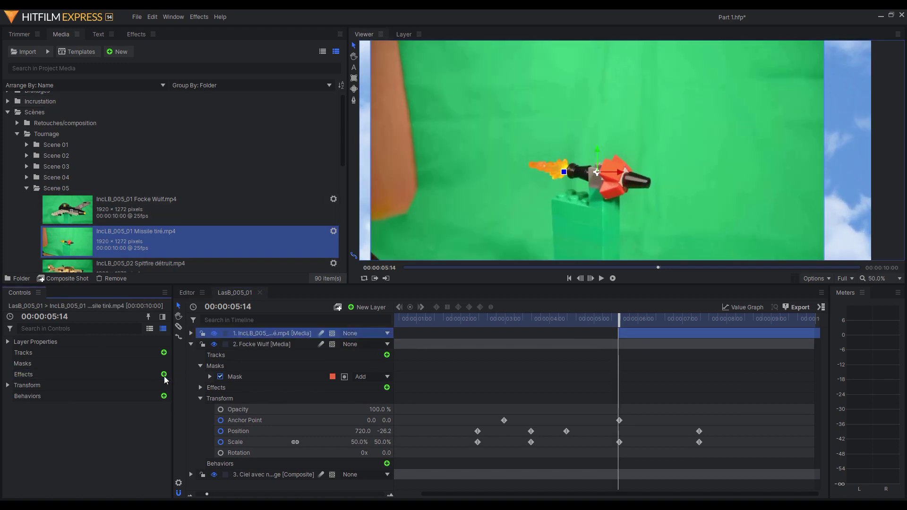
Key out the missile clip's green background with Chroma Key, sampling the green and setting Gain 1.50, Balance 0.52 and Pre-Blur 3.00
left_click(17, 385)
left_click(147, 418)
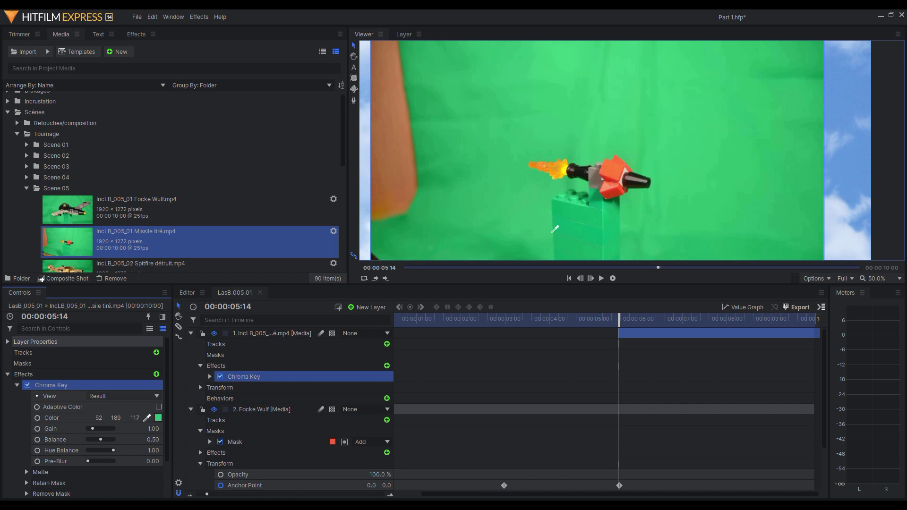
left_click(576, 179)
scroll(614, 199, "up", 4)
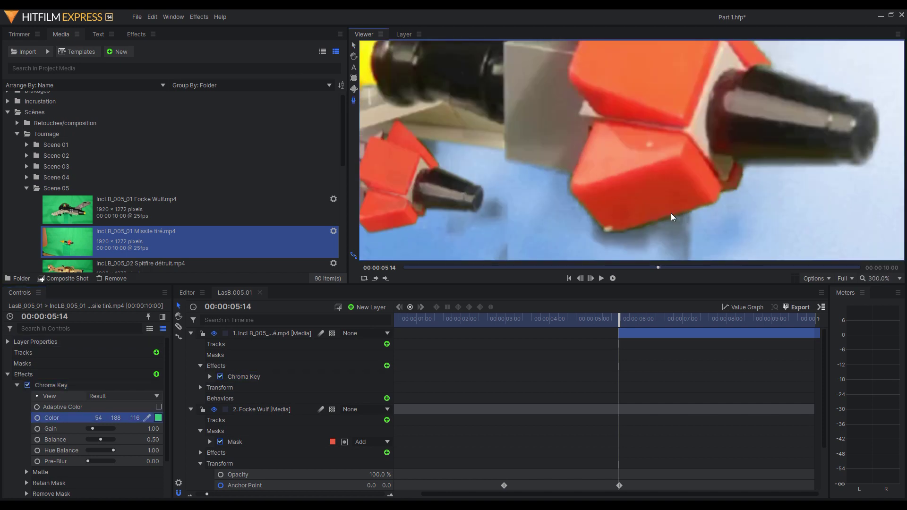
left_click_drag(152, 428, 160, 429)
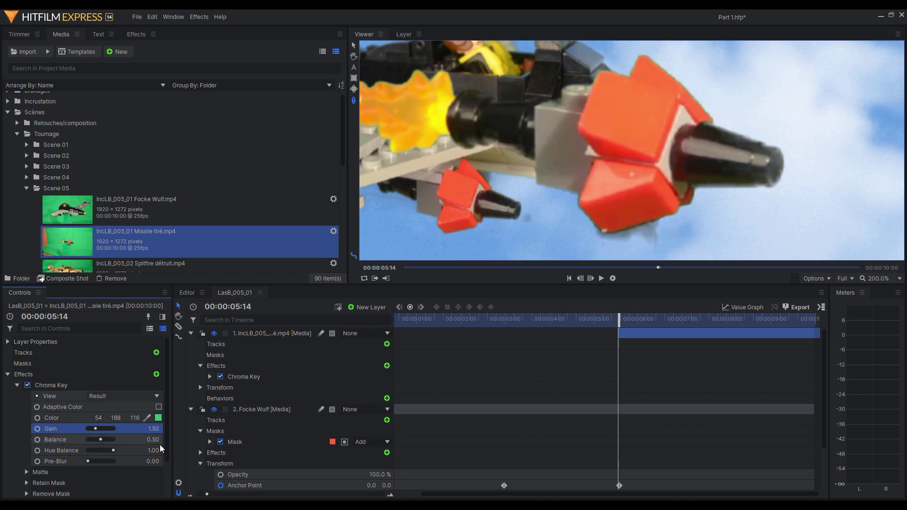
left_click_drag(152, 461, 158, 439)
Draw a freehand mask around the missile and its flame to isolate them from the rest of the clip
scroll(672, 216, "up", 1)
left_click(663, 217)
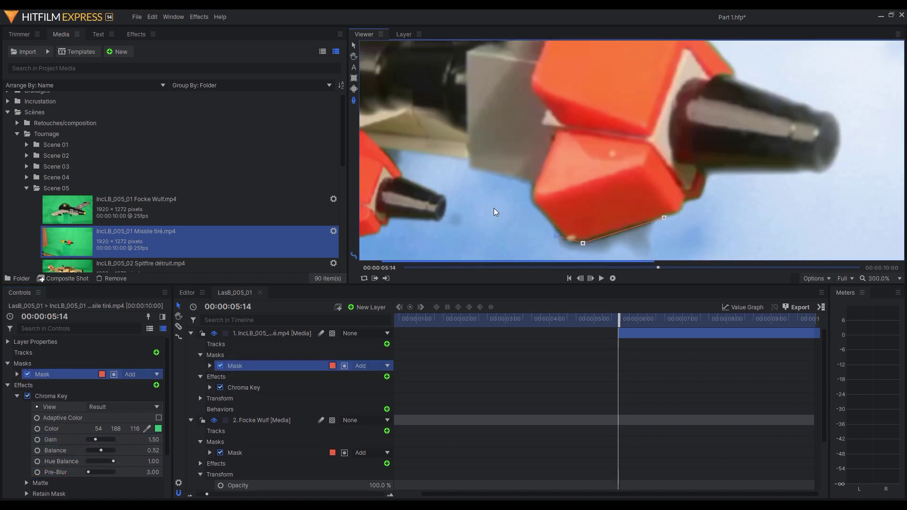
scroll(473, 195, "down", 3)
left_click(451, 183)
left_click_drag(458, 167, 580, 180)
left_click(466, 166)
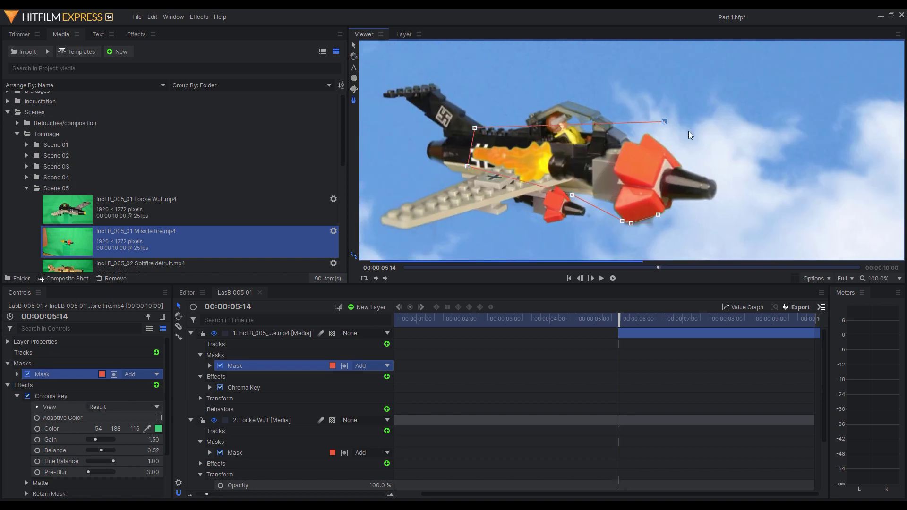
left_click(353, 45)
left_click(714, 89)
Move the missile closer to the plane and place its layer beneath the Focke Wulf layer
left_click(675, 185)
left_click_drag(675, 185, 639, 174)
left_click_drag(275, 333, 281, 453)
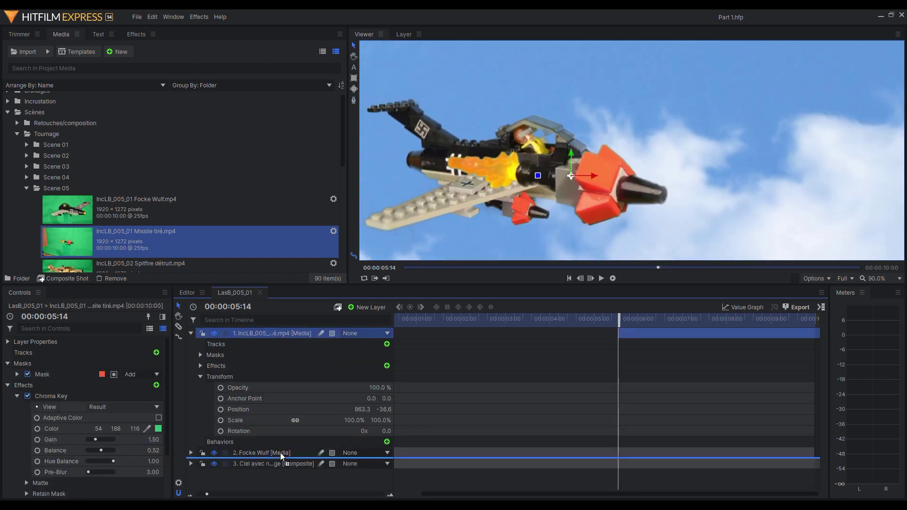
scroll(630, 203, "up", 1)
left_click_drag(630, 203, 606, 195)
Scale the missile layer to 50% and position it just ahead of the missile mounted under the wing
left_click(359, 431)
type("50")
key("Return")
left_click_drag(555, 154, 589, 177)
key("ctrl+z")
left_click(663, 344)
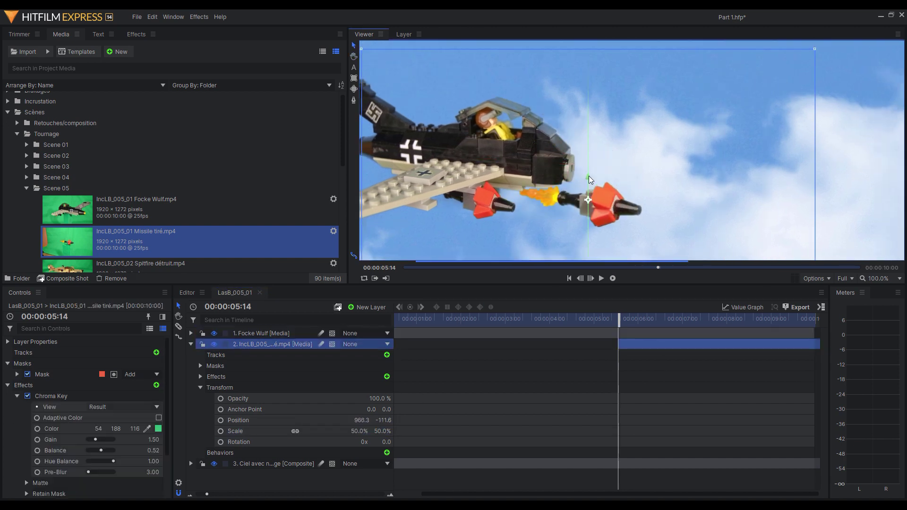
Reduce the missile layer's scale to 35% and move it behind the plane to about 786, -54
left_click(359, 431)
type("45")
key("Return")
type("4")
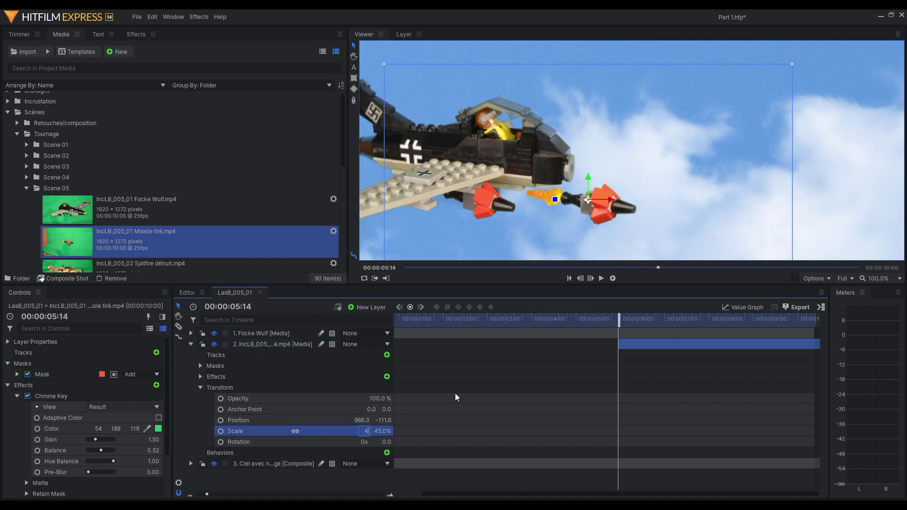
type("0")
key("Return")
type("35")
key("Return")
left_click_drag(588, 179, 526, 169)
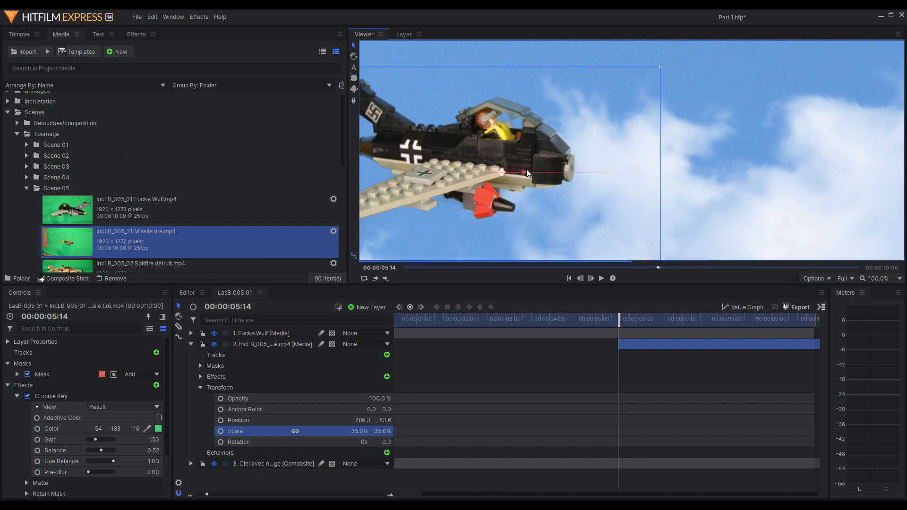
Keyframe the missile's position at 00:00:05:14, and move it beyond the sky's right edge at 00:00:05:24, to about 2175, -103
left_click(262, 418)
scroll(774, 169, "down", 1)
mouse_move(622, 322)
left_mouse_down()
mouse_move(683, 322)
mouse_move(625, 322)
mouse_move(636, 322)
left_mouse_up()
left_click_drag(451, 160, 823, 168)
scroll(661, 159, "down", 2)
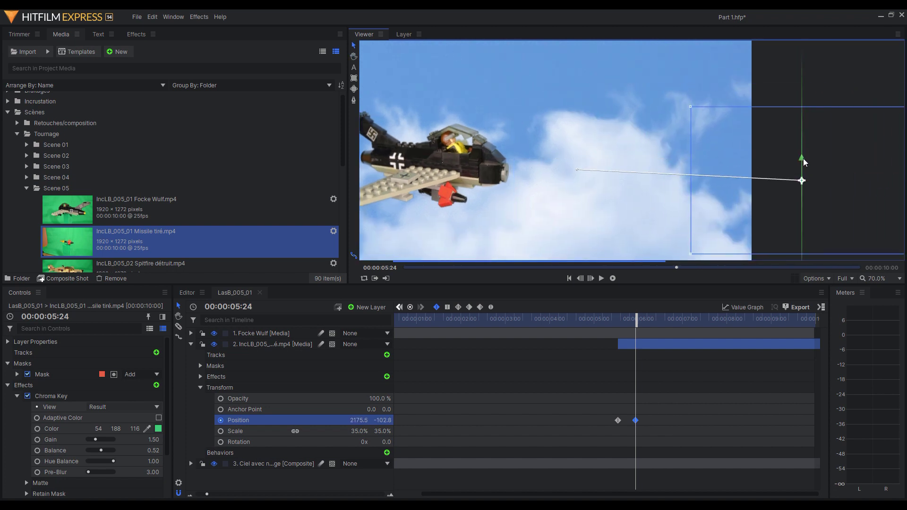
Refine the missile's keyframed flight path, adjusting its launch position under the wing and its next positions while previewing
left_click_drag(636, 320, 620, 320)
left_click_drag(491, 178, 489, 156)
key("space")
scroll(489, 156, "down", 1)
key("space")
mouse_move(620, 319)
left_mouse_down()
mouse_move(631, 320)
mouse_move(623, 319)
left_mouse_up()
left_click_drag(506, 209, 619, 207)
scroll(619, 207, "down", 1)
Play back the missile launch to check its speed and trajectory
key("space")
left_click_drag(659, 320, 605, 320)
key("space")
key("space")
left_click_drag(666, 221, 500, 203)
Add a Quick 3D Missile Smoke layer at 00:00:05:20 below the missile layer and set its smoke density to 200
left_click_drag(660, 320, 628, 319)
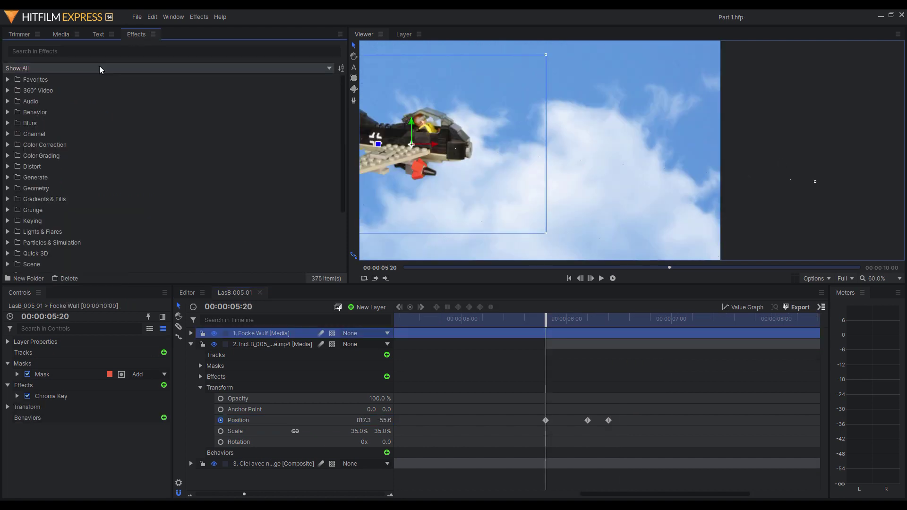
left_click(35, 253)
scroll(61, 224, "down", 3)
left_click_drag(65, 217, 547, 436)
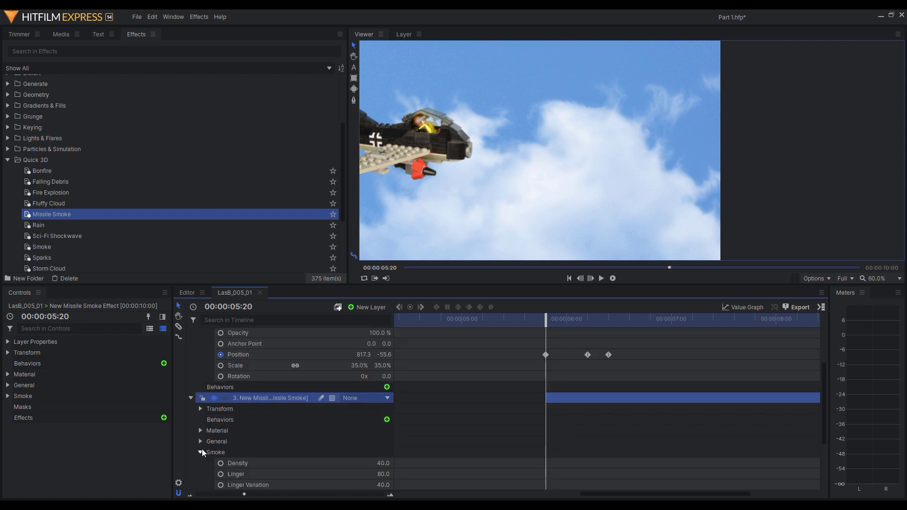
key("Return")
Copy the missile's three position keyframes to the Missile Smoke layer's General Position and preview the launch
scroll(565, 393, "up", 3)
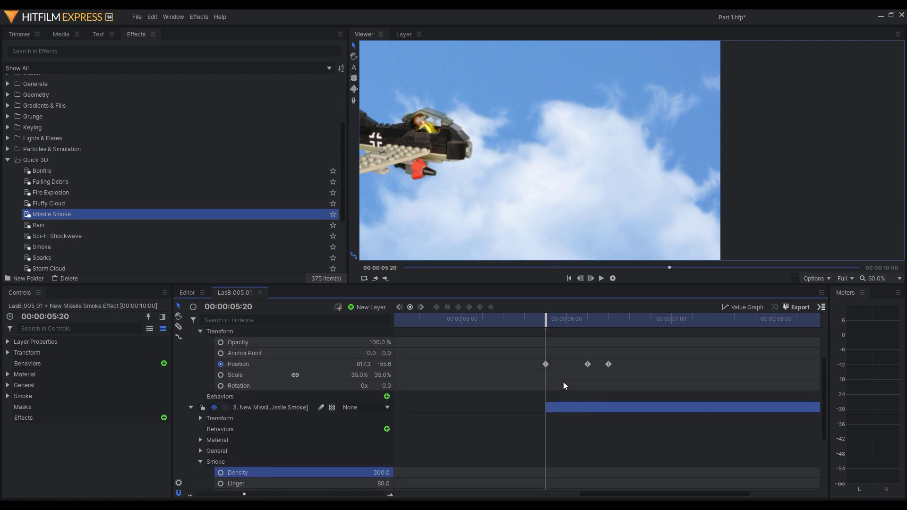
left_click_drag(517, 360, 569, 368)
scroll(544, 378, "down", 4)
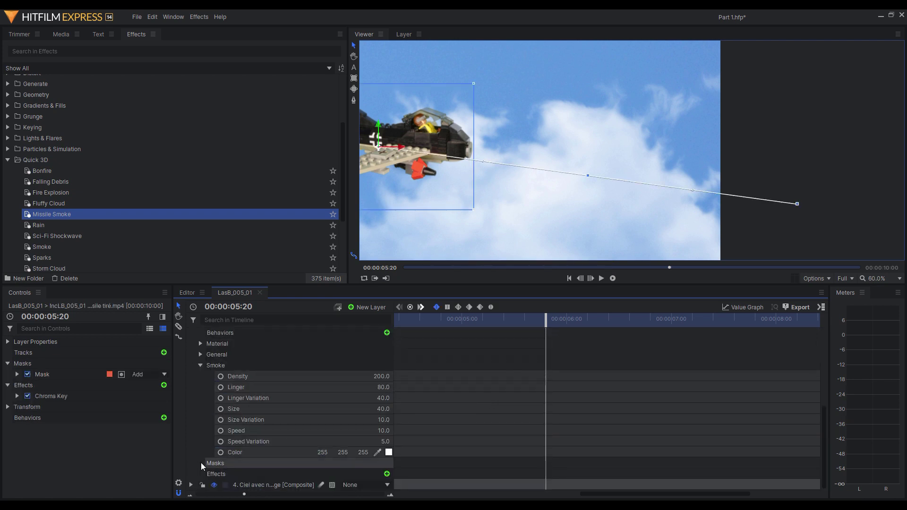
left_click(279, 355)
mouse_move(553, 326)
left_mouse_down()
mouse_move(610, 326)
mouse_move(554, 326)
left_mouse_up()
scroll(537, 203, "down", 2)
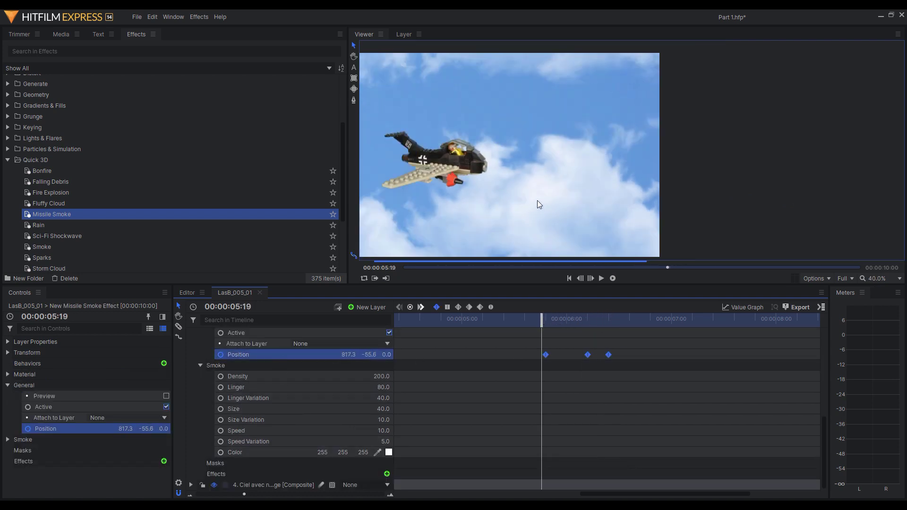
key("space")
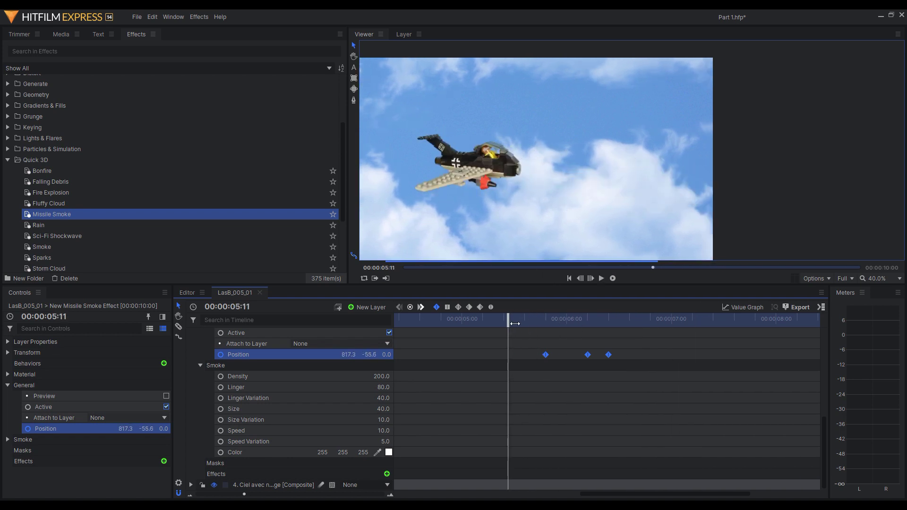
Keyframe the LasB_005_01 clip's position in the editor at -1064 horizontally at 00:00:49:20 and 260 at 00:00:51:09
left_click(8, 376)
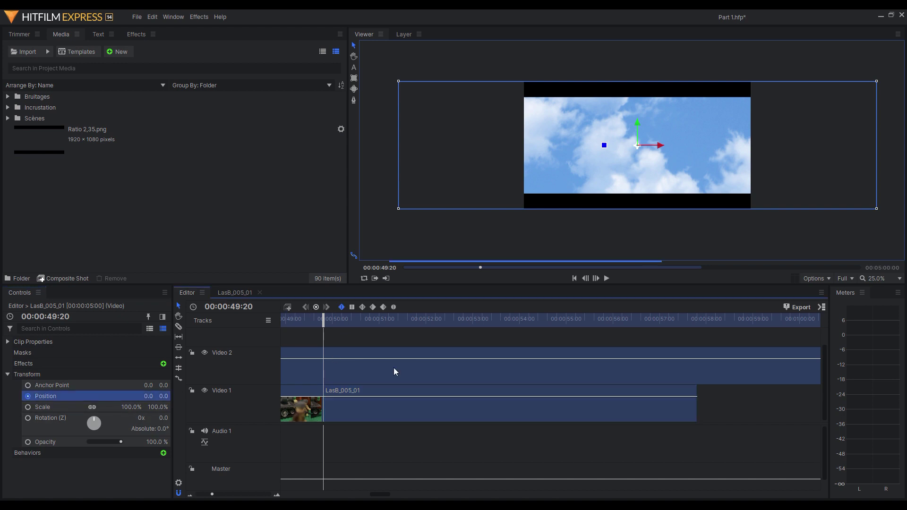
left_click_drag(661, 145, 535, 151)
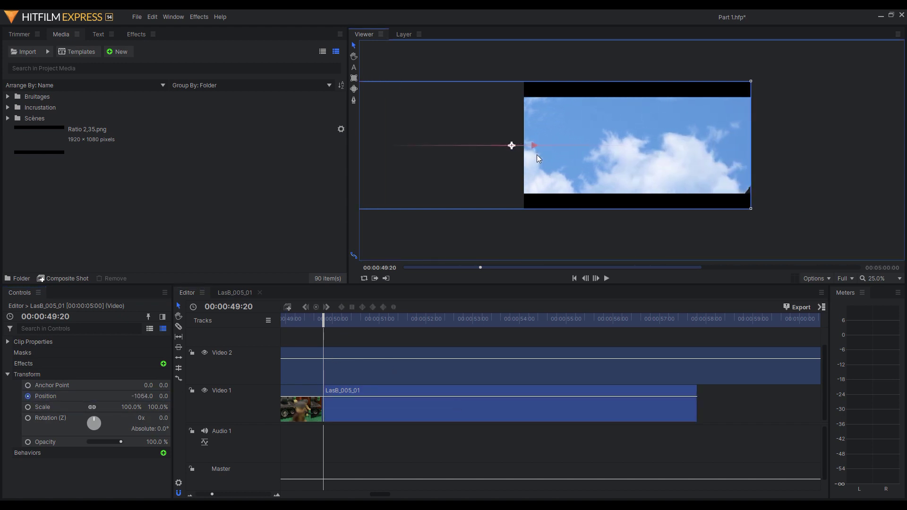
left_click(340, 319)
left_click_drag(348, 318, 396, 317)
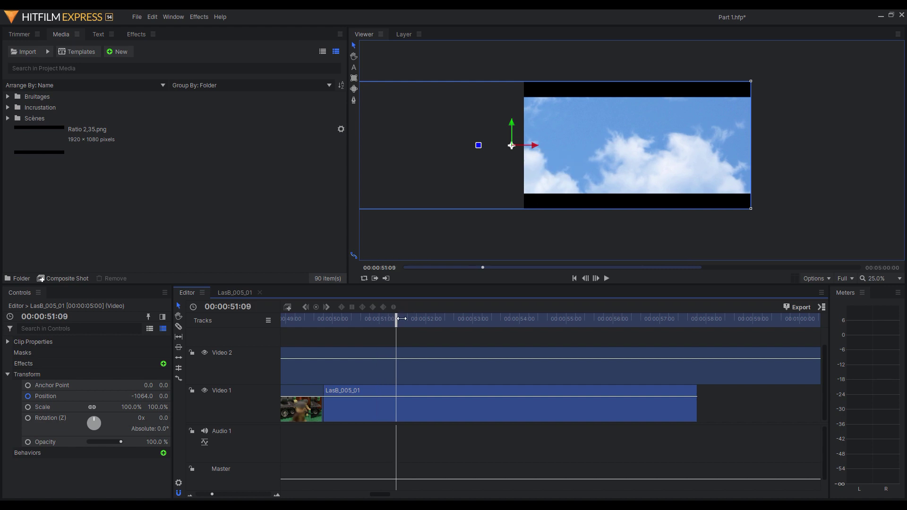
left_click_drag(530, 145, 687, 140)
Add a position keyframe to the LasB_005_01 clip around 00:00:53:01, shifting the wide shot back to the left
left_click_drag(400, 319, 477, 316)
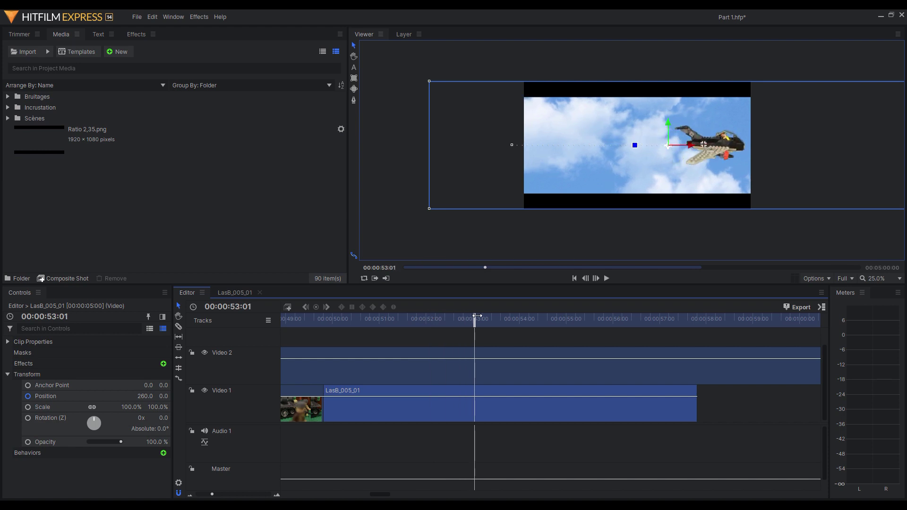
left_click(82, 396)
left_click_drag(697, 149, 555, 150)
Play back the LasB_005_01 clip from its start to check the simulated camera movement following the plane
left_click(327, 324)
left_click(606, 279)
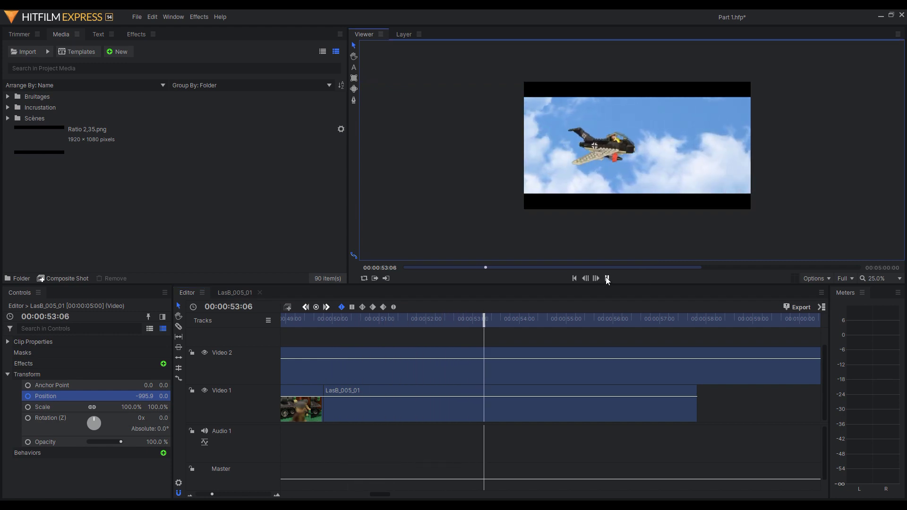
left_click(606, 278)
left_click_drag(328, 322, 349, 322)
left_click(607, 278)
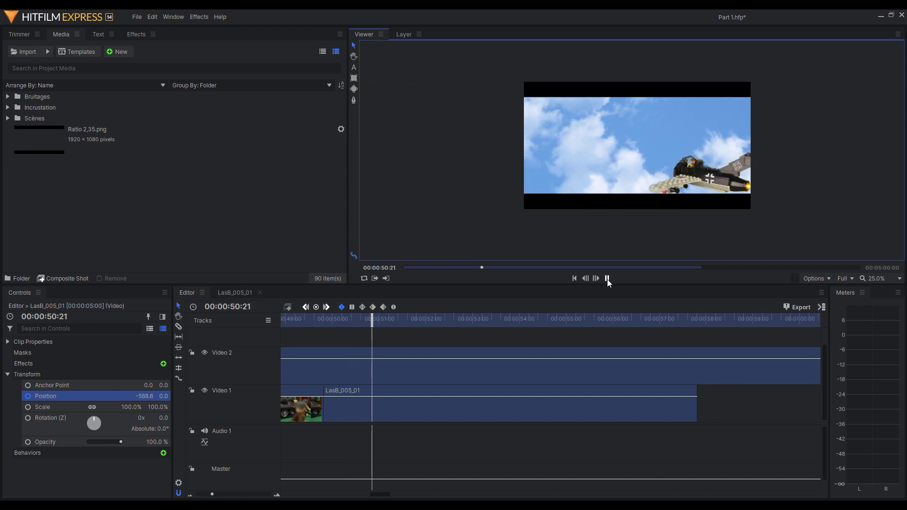
left_click(607, 279)
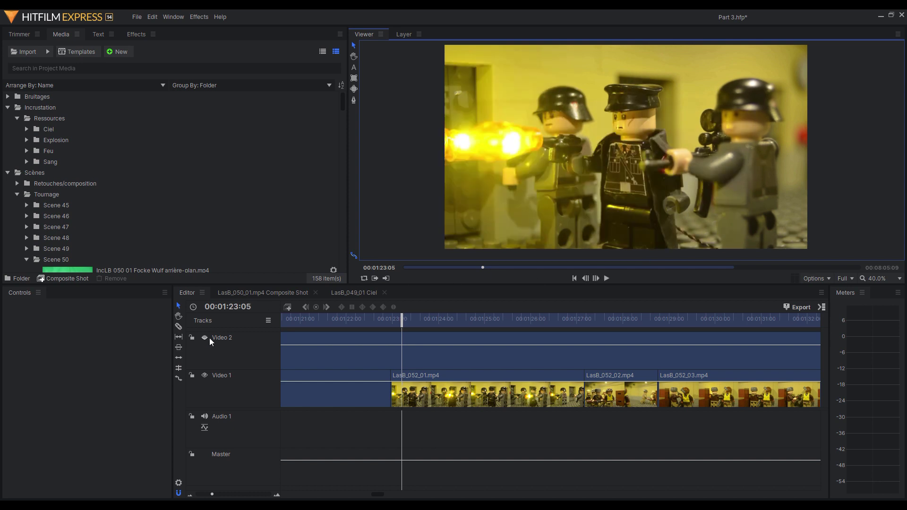
Step frame by frame through the muzzle flash in LasB_052_01.mp4 from 00:01:23:05
left_click(596, 279)
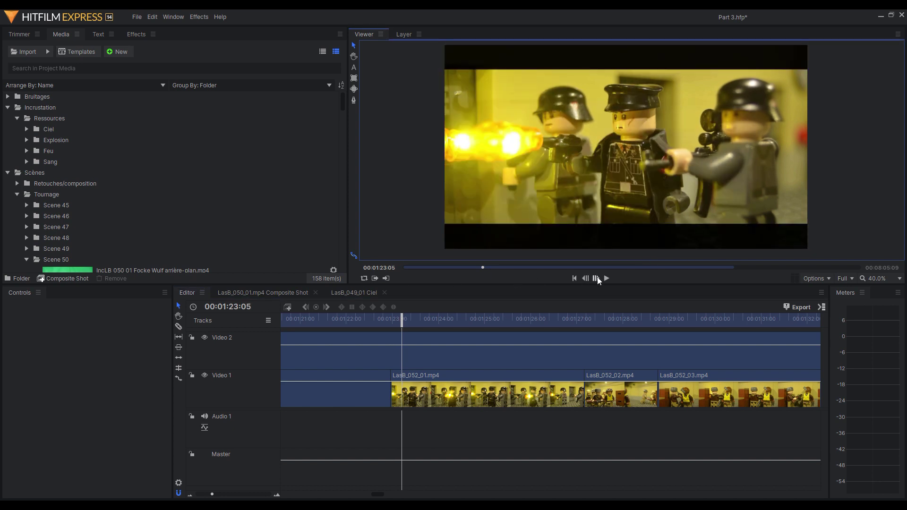
left_click(596, 279)
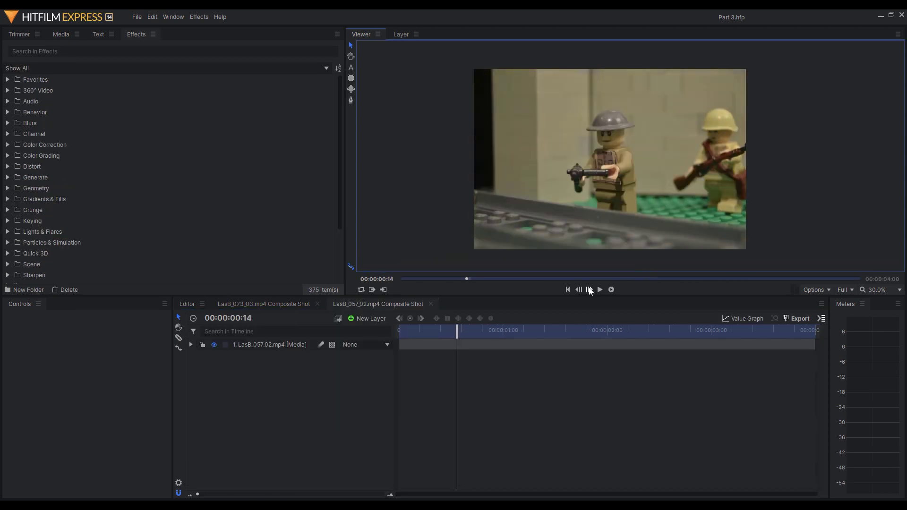
Duplicate the LasB_057_02.mp4 layer in its composite shot and shift the upper copy one frame later
left_click(527, 345)
key("ctrl+d")
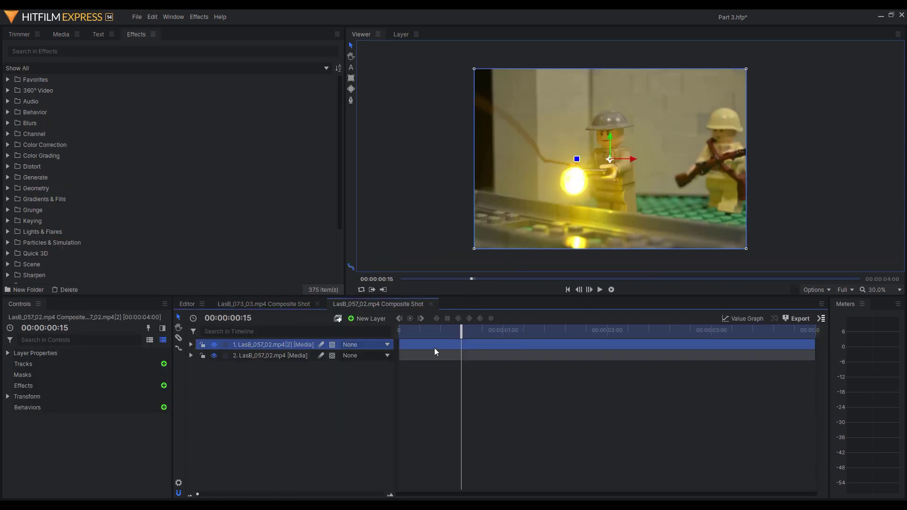
left_click_drag(434, 348, 437, 348)
scroll(494, 353, "up", 3)
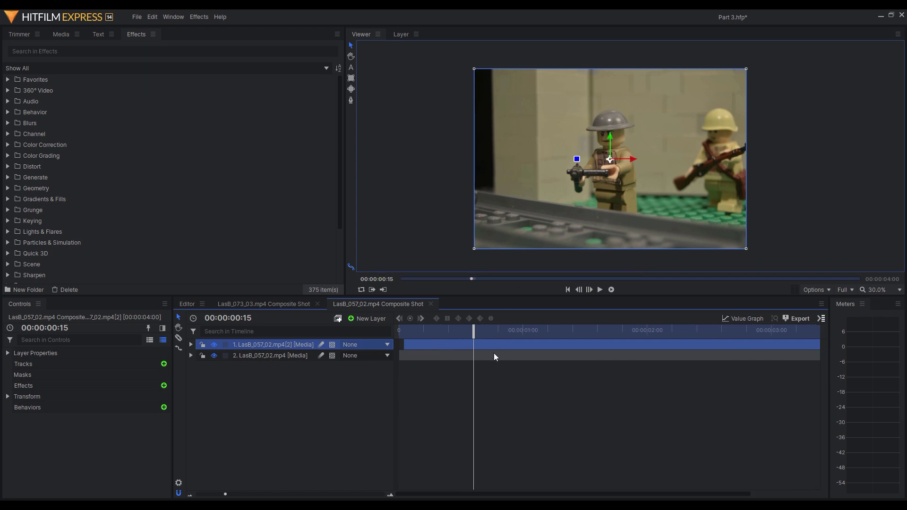
Hide the upper LasB_057_02.mp4 copy, draw a freehand mask around the support wire left of the muzzle flash, and show the copy again
scroll(468, 120, "up", 4)
left_click(214, 345)
left_click(350, 99)
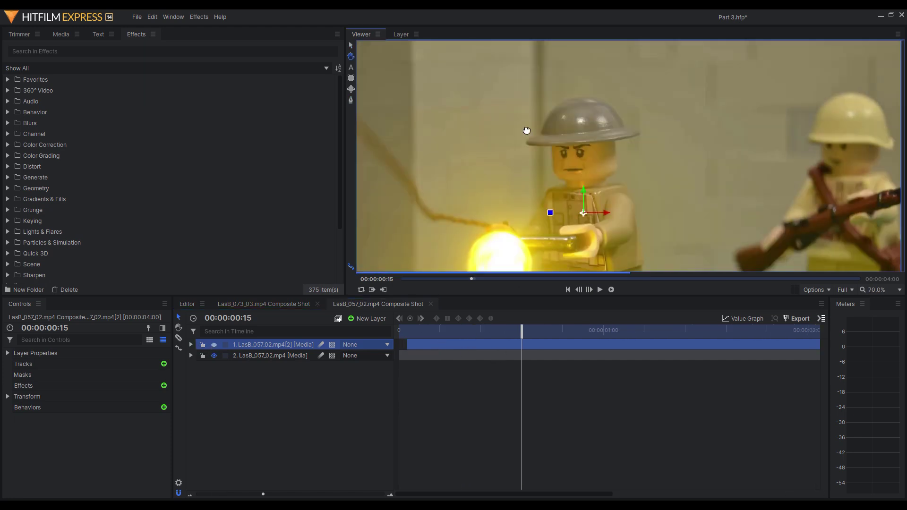
left_click_drag(521, 124, 622, 101)
left_click(624, 79)
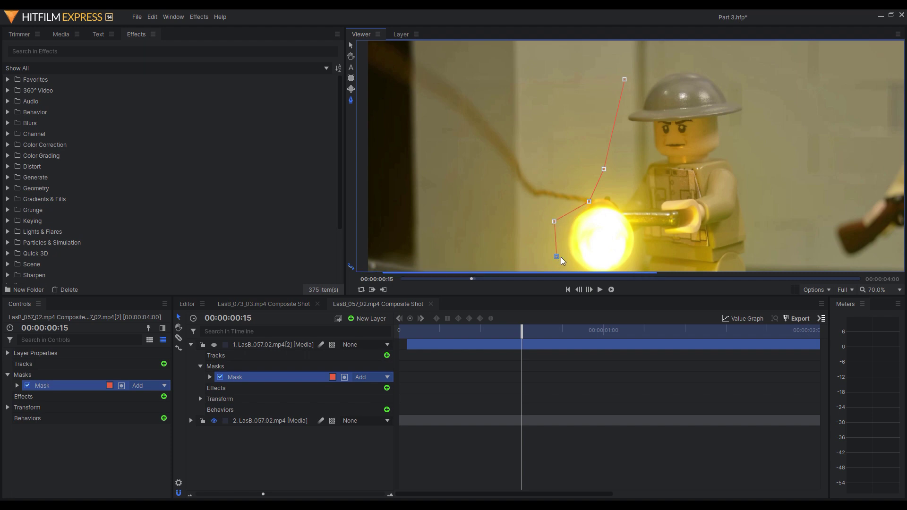
left_click_drag(562, 262, 574, 194)
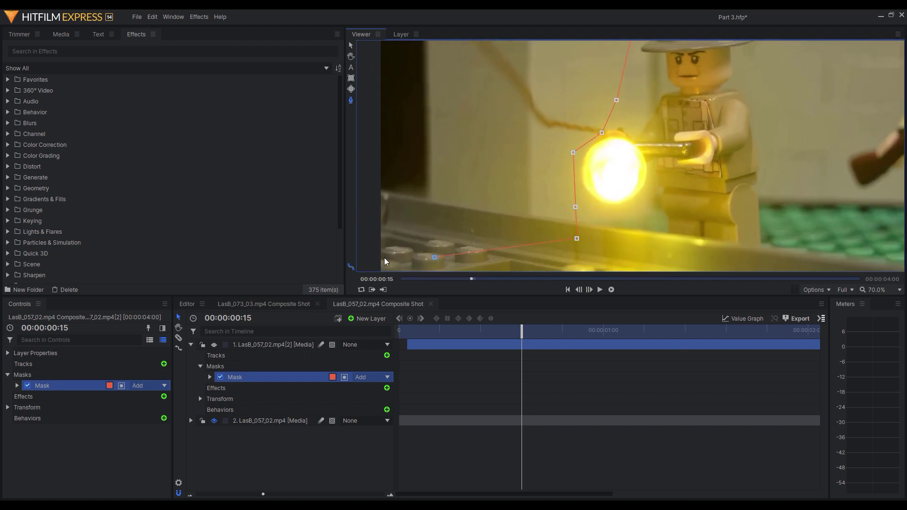
scroll(384, 257, "down", 2)
left_click(372, 251)
left_click_drag(409, 109, 439, 197)
left_click(406, 106)
left_click(595, 167)
left_click_drag(725, 188, 687, 117)
scroll(504, 178, "down", 2)
left_click(214, 344)
Set the mask's feather strength to 50 px and deselect it to check the blend around the flash
left_click(210, 377)
left_click(219, 399)
left_click(219, 388)
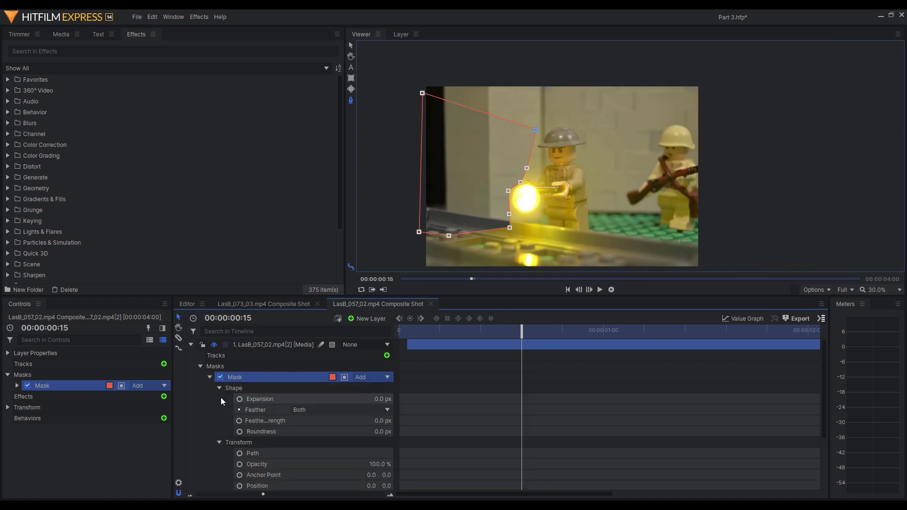
key("Return")
left_click(351, 45)
left_click(387, 81)
scroll(501, 180, "up", 1)
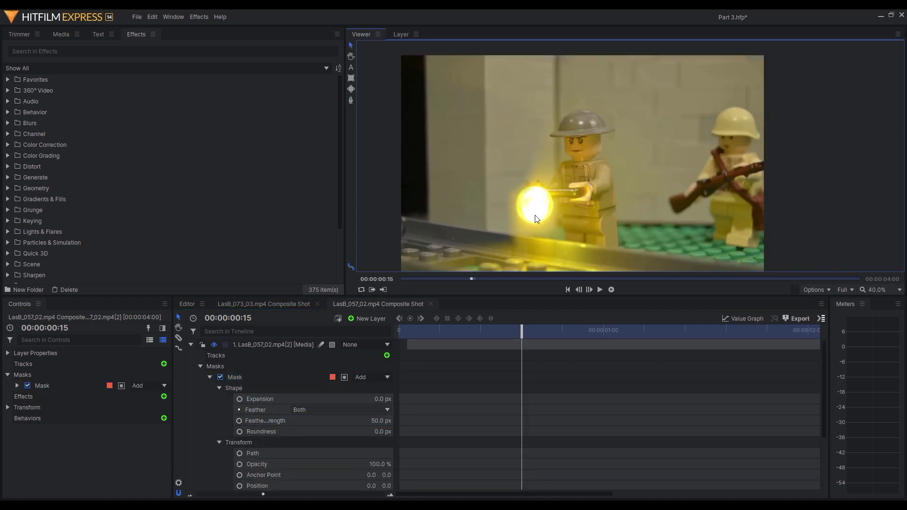
Reselect the mask on the upper copy and move its lower point up and left, away from the flash glow
left_click_drag(545, 223, 551, 212)
left_click(351, 100)
left_click(275, 347)
left_click(262, 368)
left_click(261, 377)
left_click_drag(491, 229, 510, 210)
Try a mask feather strength of 100 px
left_click(380, 420)
type("100")
left_click(373, 137)
Adjust the mask point beside the muzzle flash, set the feather strength to 50 px, and check the unselected result
left_click(541, 155, "shift")
left_click_drag(537, 178, 533, 170)
left_click(380, 420)
type("50")
key("Return")
scroll(521, 180, "up", 1)
scroll(503, 159, "down", 2)
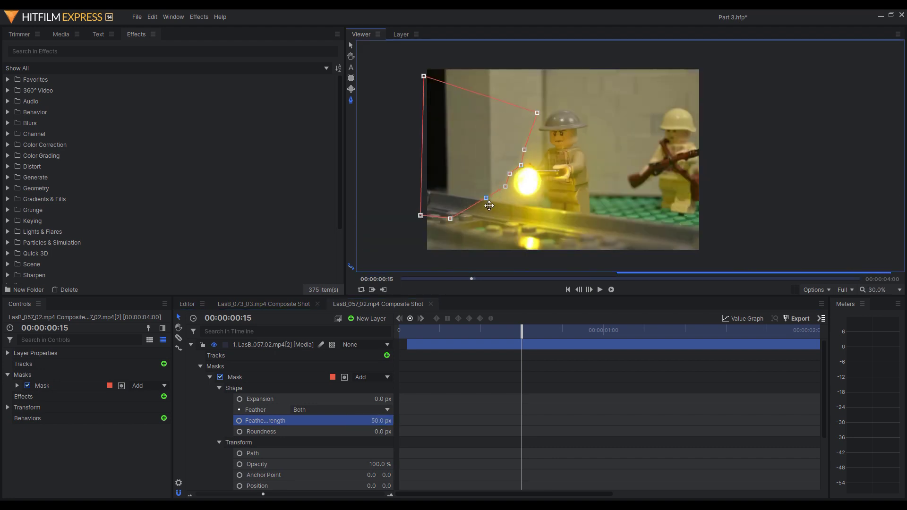
left_click(374, 90)
scroll(561, 165, "down", 1)
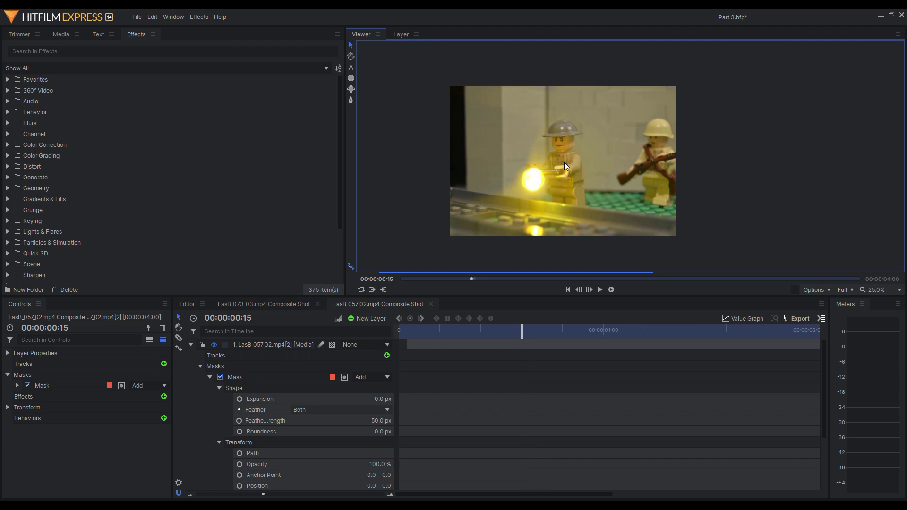
key("h")
left_click_drag(581, 189, 566, 195)
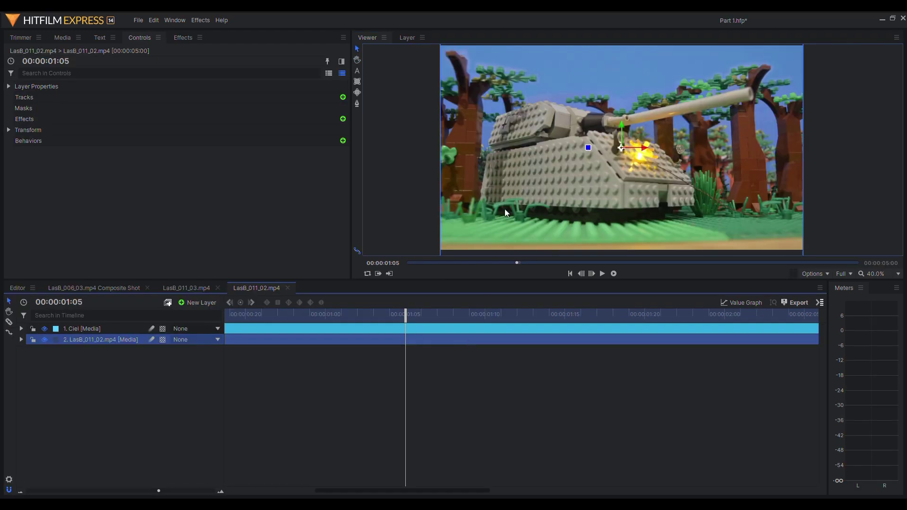
Duplicate the LasB_011_02.mp4 layer and offset the upper copy by one frame so a flash-free frame covers 00:00:01:05
key("ctrl+d")
left_click(591, 274)
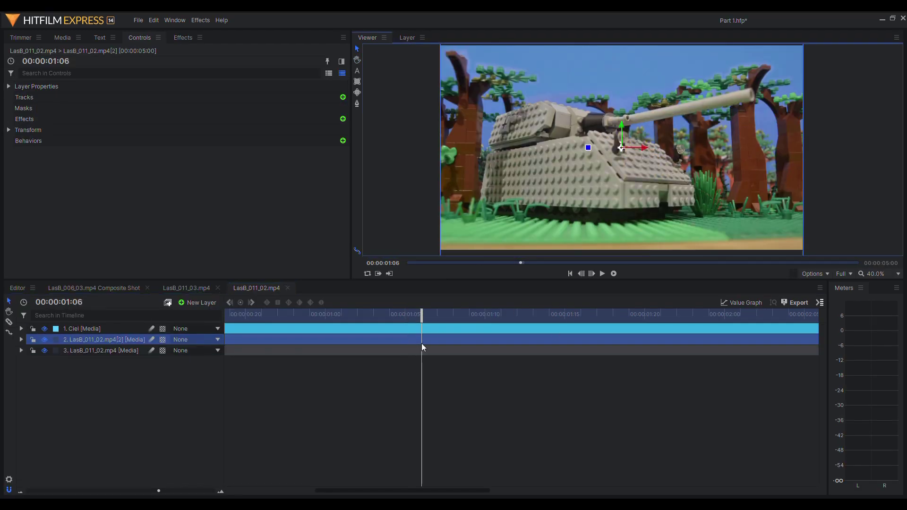
left_click(584, 274)
left_click(584, 274)
left_click(594, 276)
left_click(594, 276)
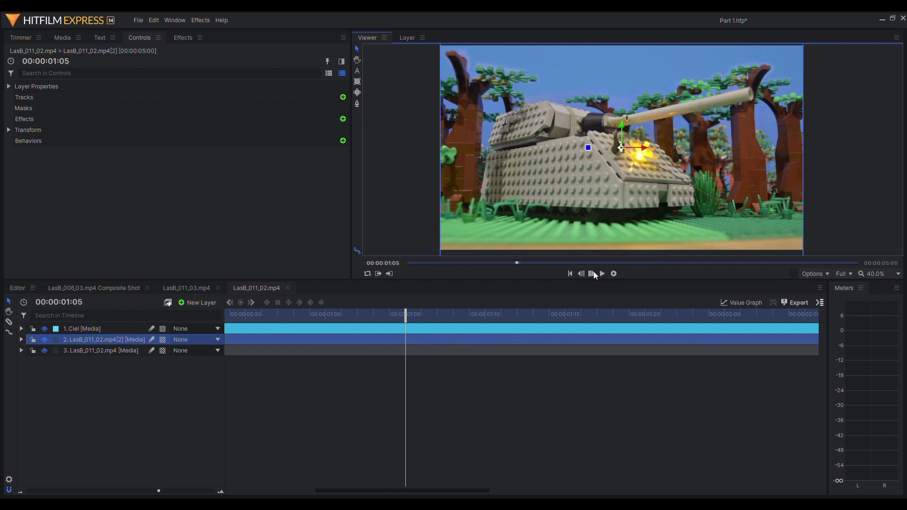
left_click(594, 275)
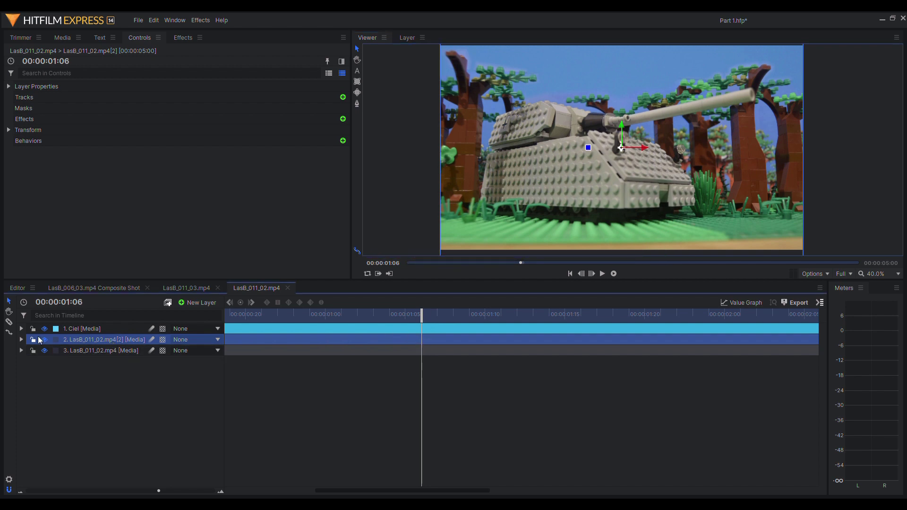
left_click(581, 274)
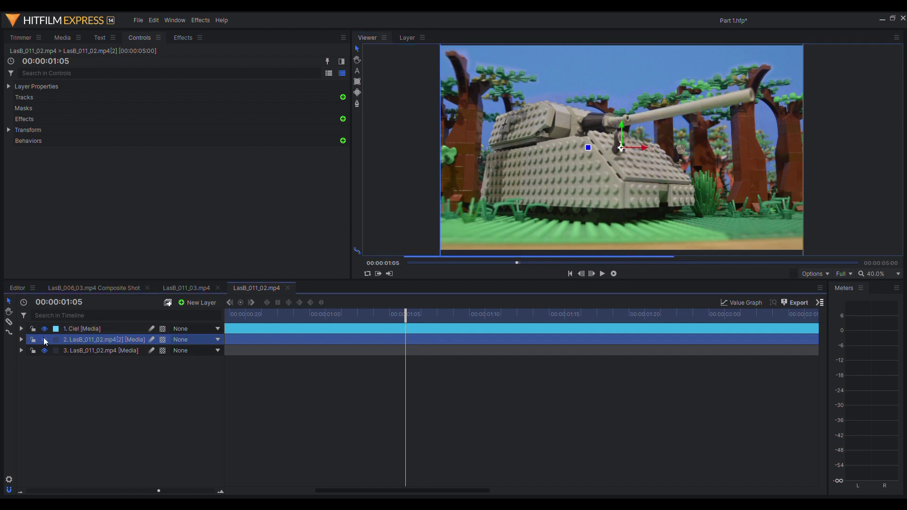
Draw a freehand mask on the upper LasB_011_02.mp4 copy around the flash's support wire, from the tank's front to the right frame edge
left_click(357, 104)
scroll(528, 126, "up", 3)
left_click(558, 103)
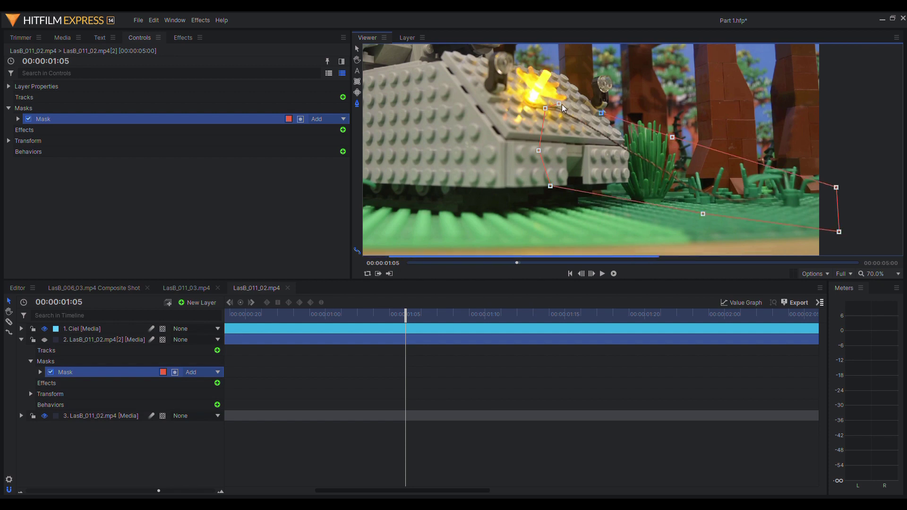
left_click(44, 340)
left_click(357, 49)
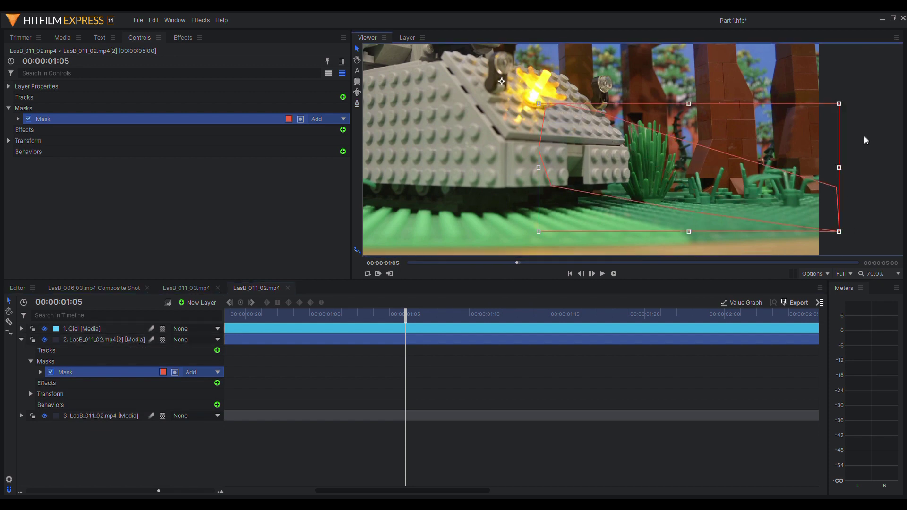
left_click(888, 136)
scroll(589, 140, "down", 1)
scroll(590, 138, "down", 1)
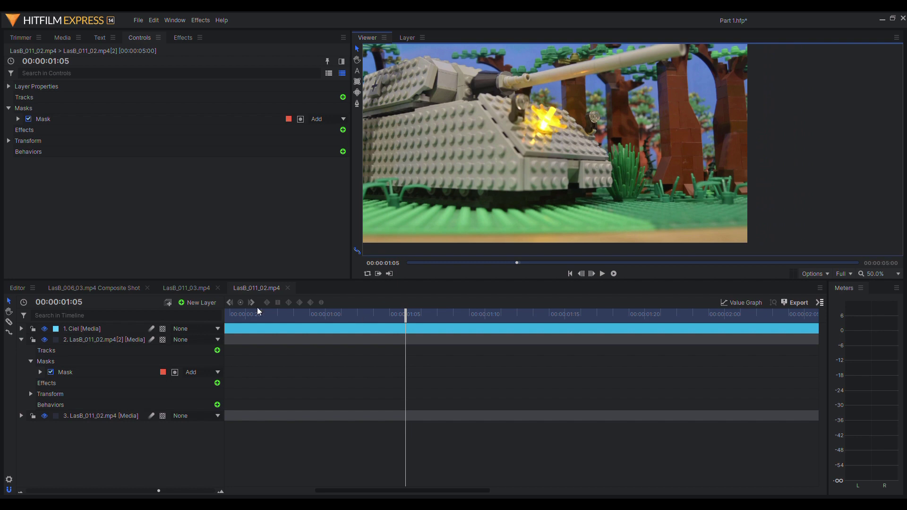
Set the feather strength of the tank shot's mask to about 13 px and check the unselected result
left_click(40, 373)
left_click(49, 383)
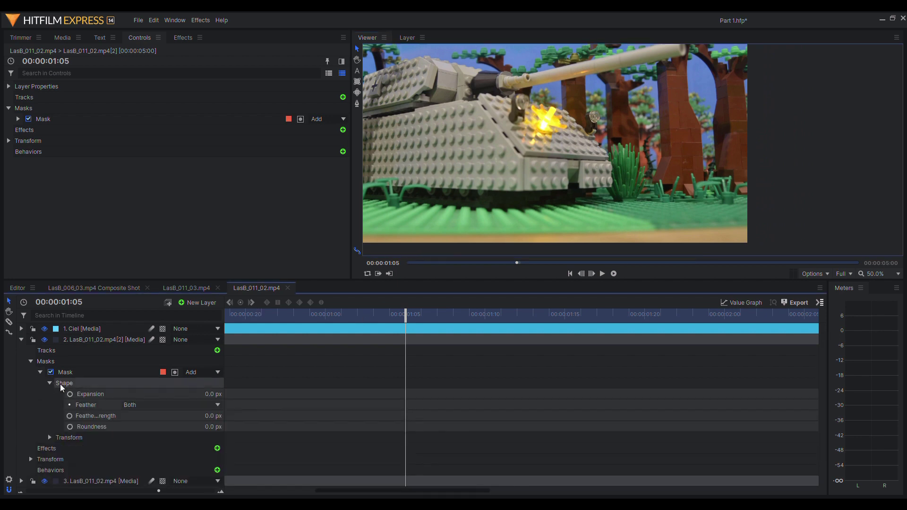
left_click_drag(213, 417, 520, 114)
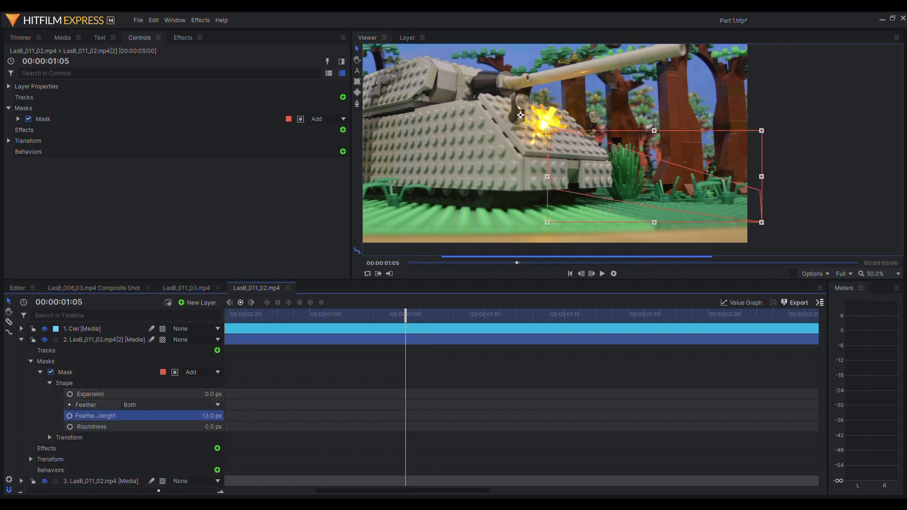
left_click(827, 168)
scroll(656, 156, "up", 1)
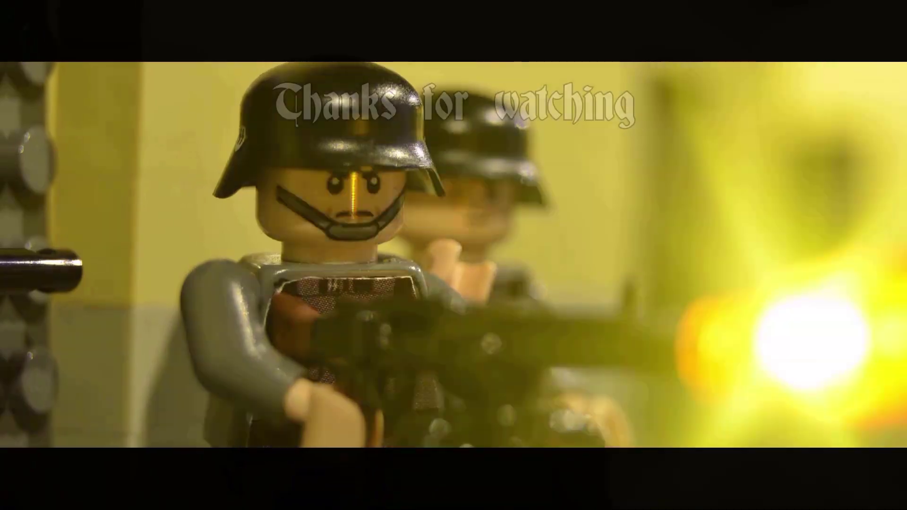